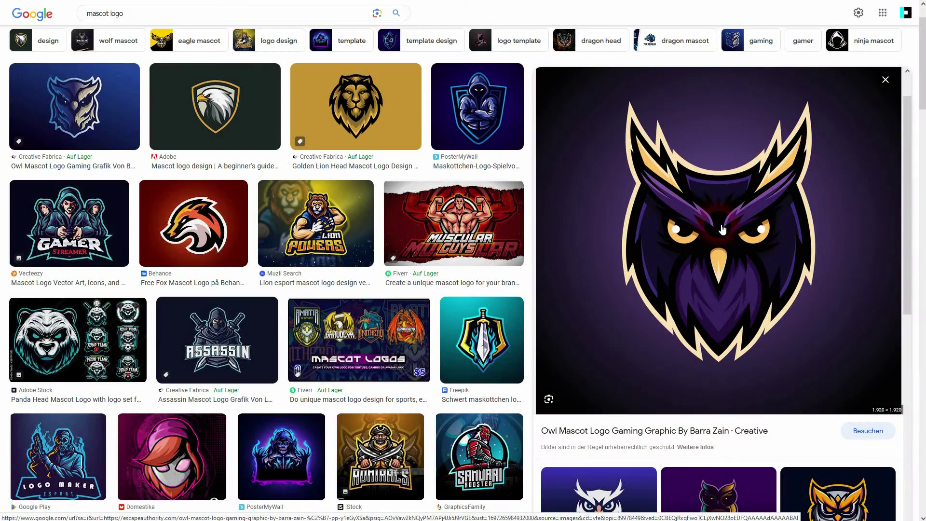
Preview the golden lion and eagle mascot logos in the Google Images results, then switch to Discord.
click(330, 96)
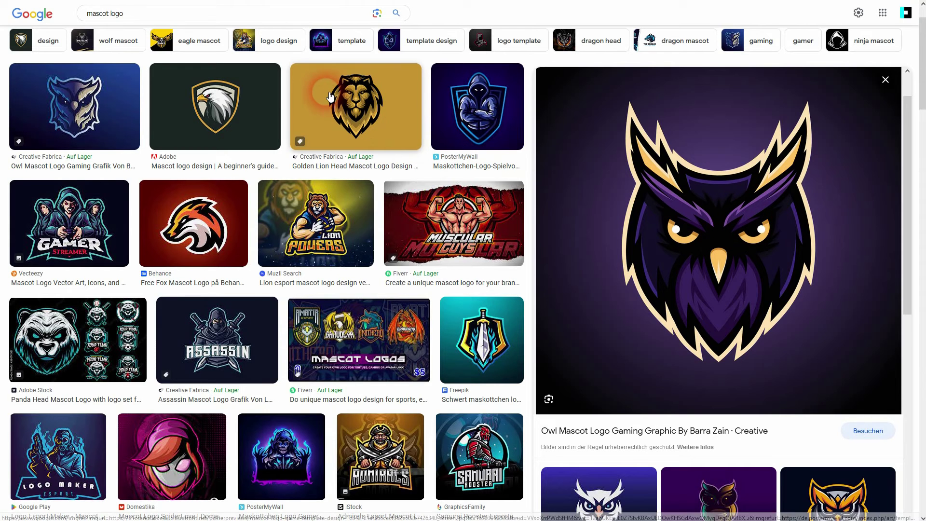
click(232, 114)
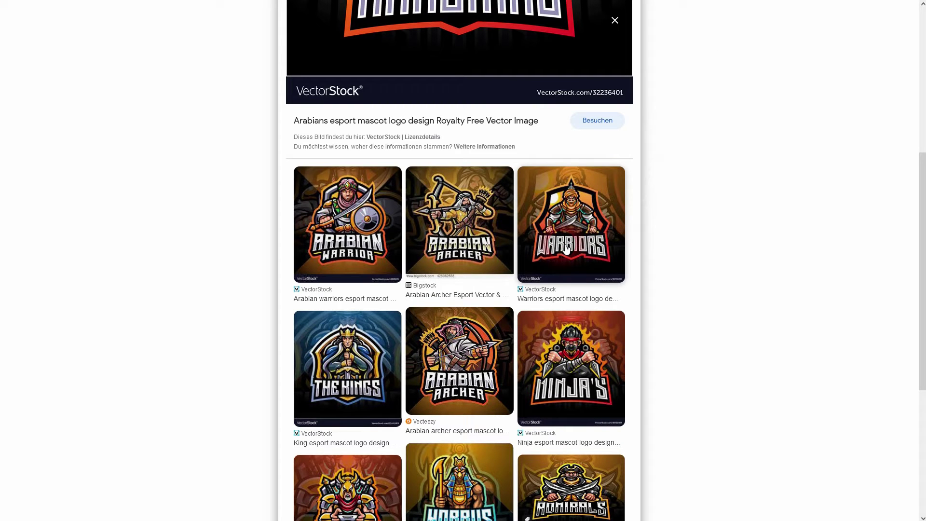
scroll(475, 251, up, 6)
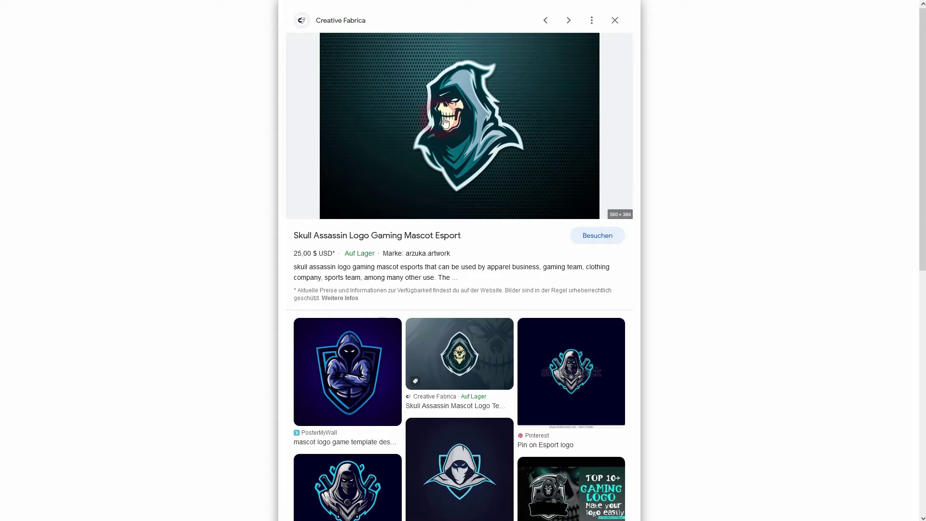
scroll(463, 328, down, 5)
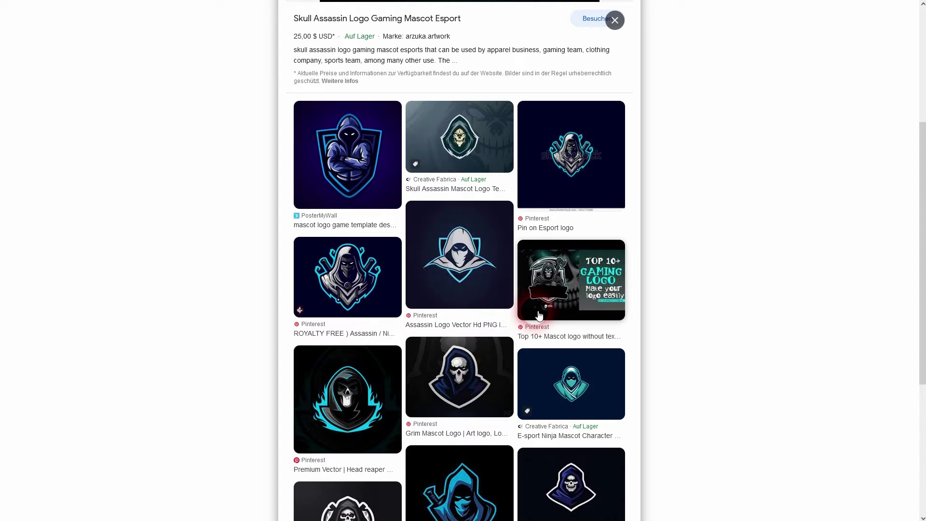
key(alt+Tab)
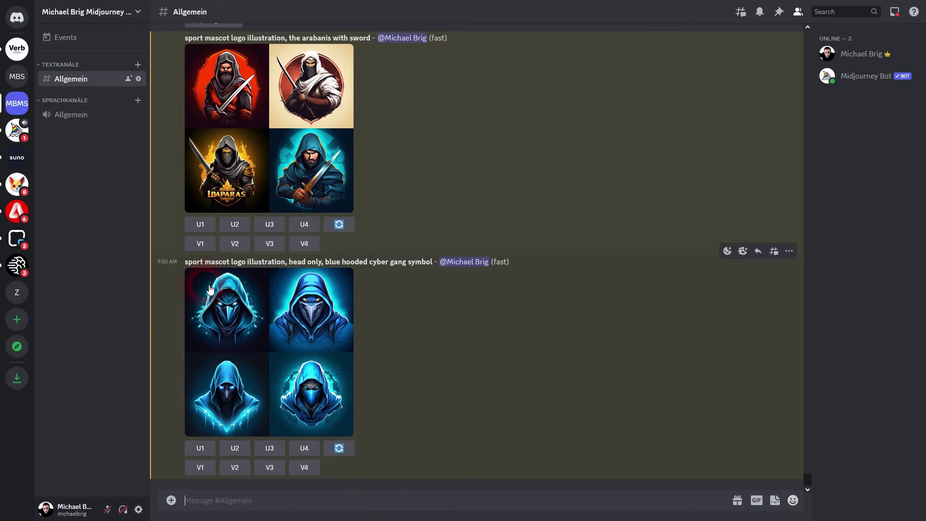
Run /imagine with 'sport mascot logo illustration, head only, bear', reusing the earlier prompt's opening.
drag(184, 262, 328, 267)
key(ctrl+c)
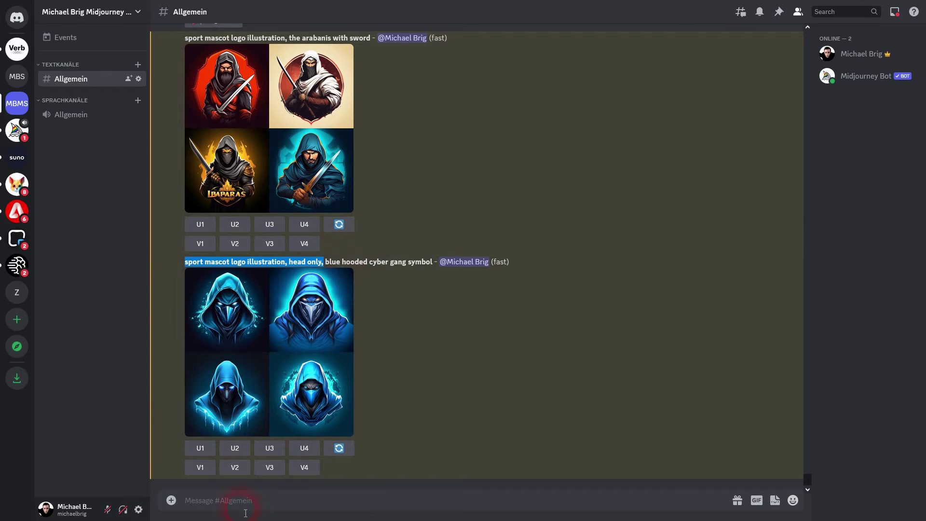
click(299, 490)
text(/ima)
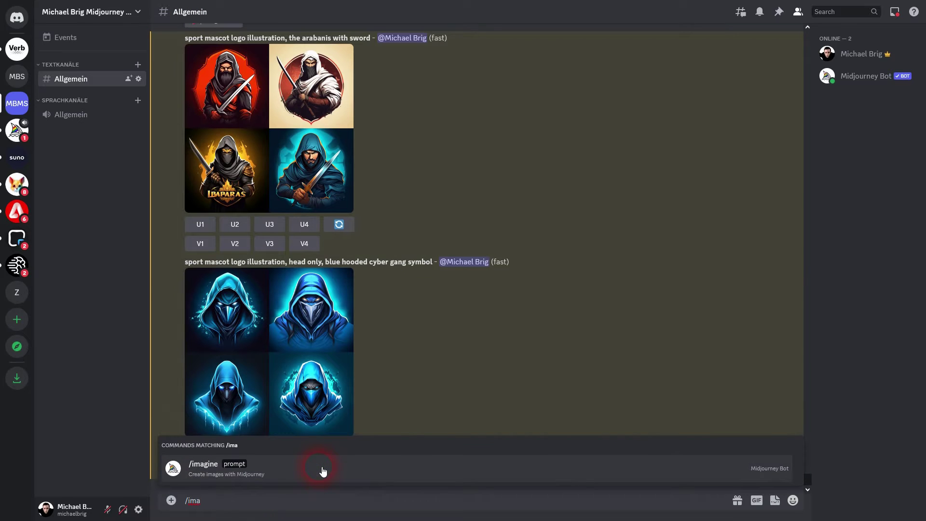
click(302, 471)
key(ctrl+v)
text(bear)
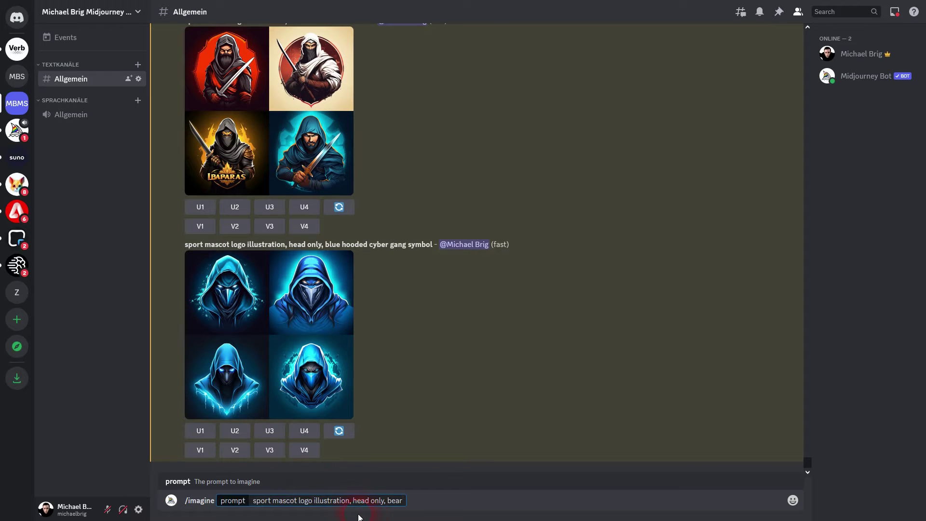
drag(258, 504, 384, 499)
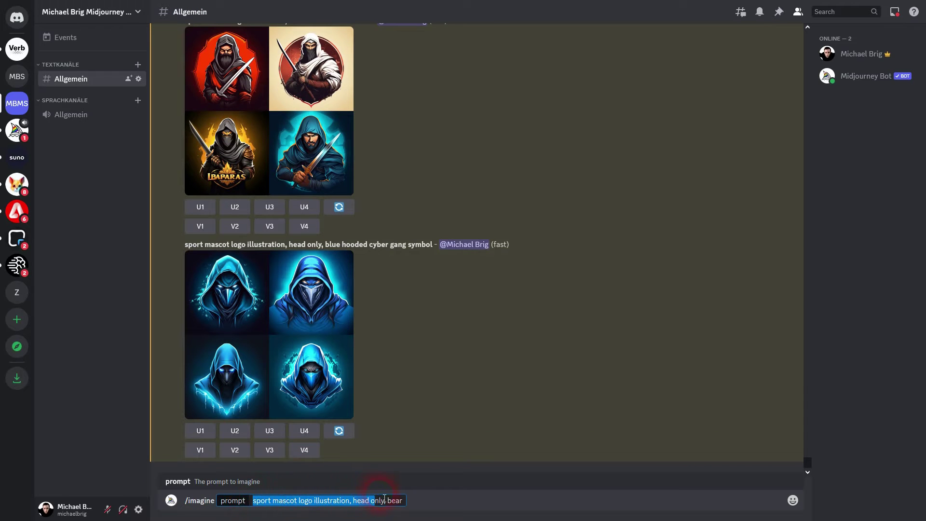
double_click(395, 502)
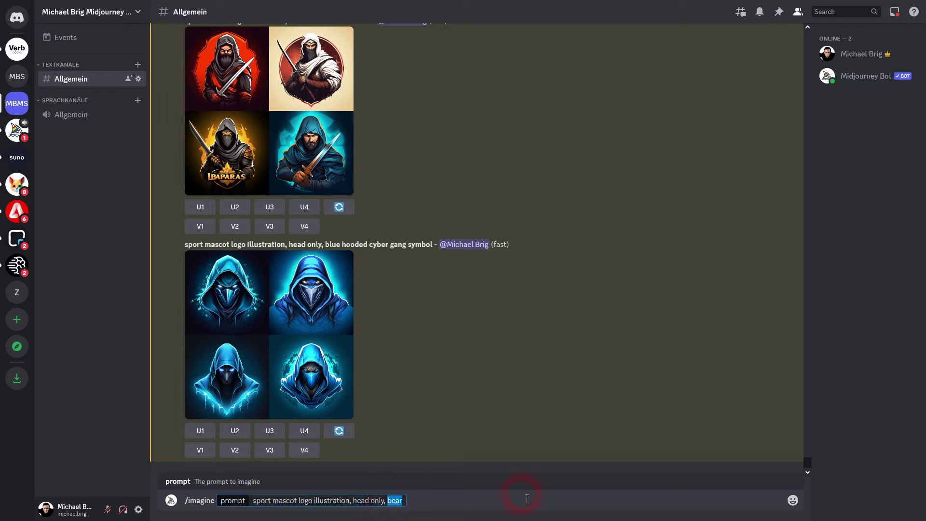
key(Return)
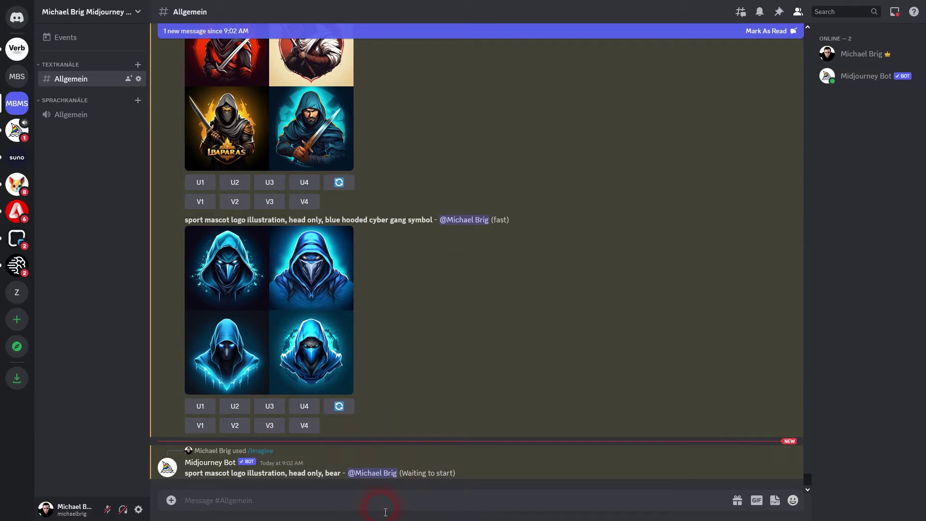
Clear the message box and start another /imagine command.
text(sport mascot logo illustration, head only, bear)
key(ctrl+a)
key(BackSpace)
text(/ima)
click(203, 466)
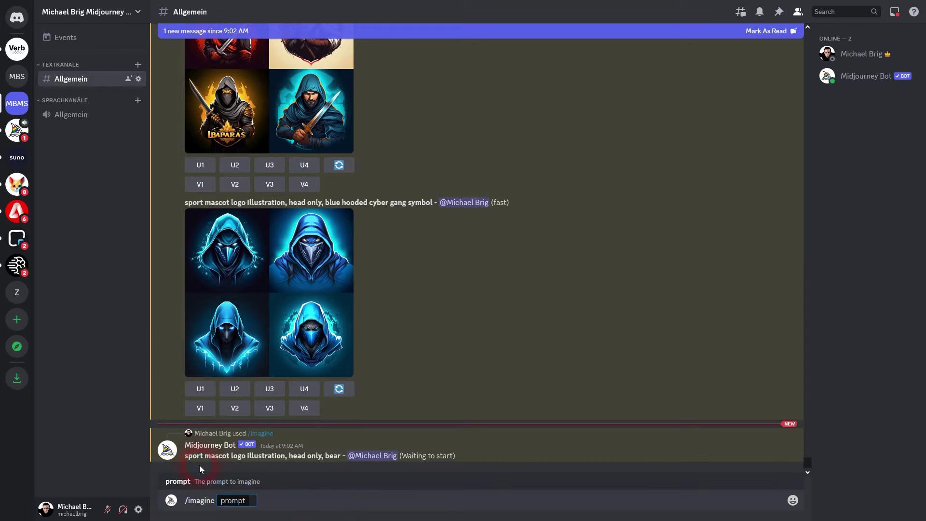
Submit the mascot prompt with 'bear' replaced by 'skeleton', then enlarge the finished bear grid.
text(sport mascot logo illustration, head only, bear)
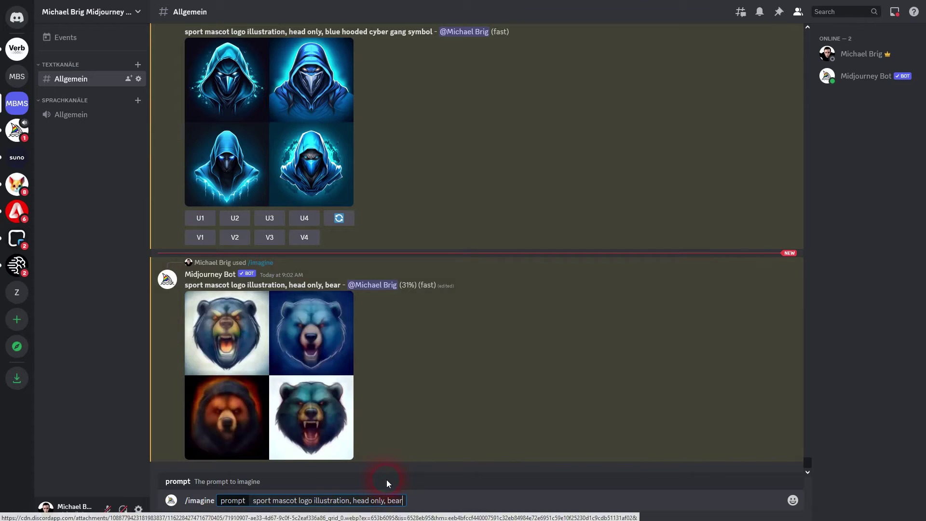
double_click(396, 503)
key(BackSpace)
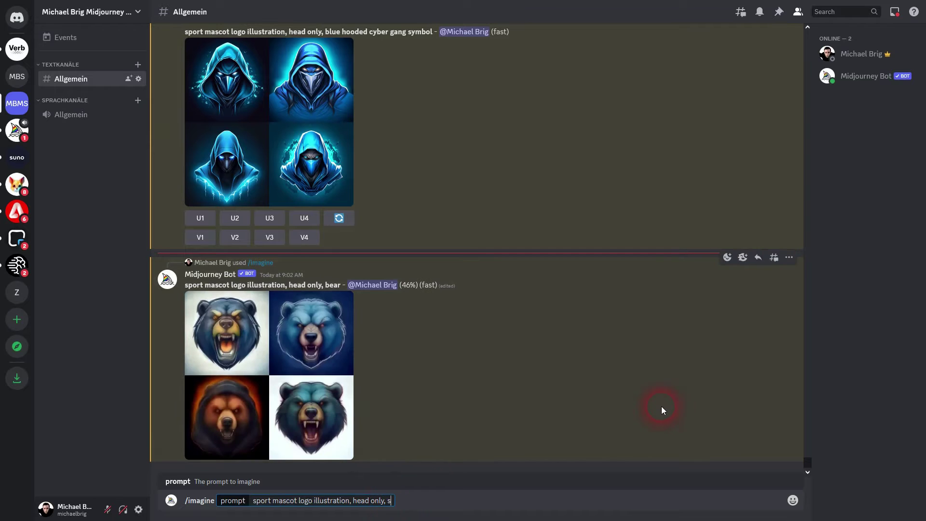
text(ske)
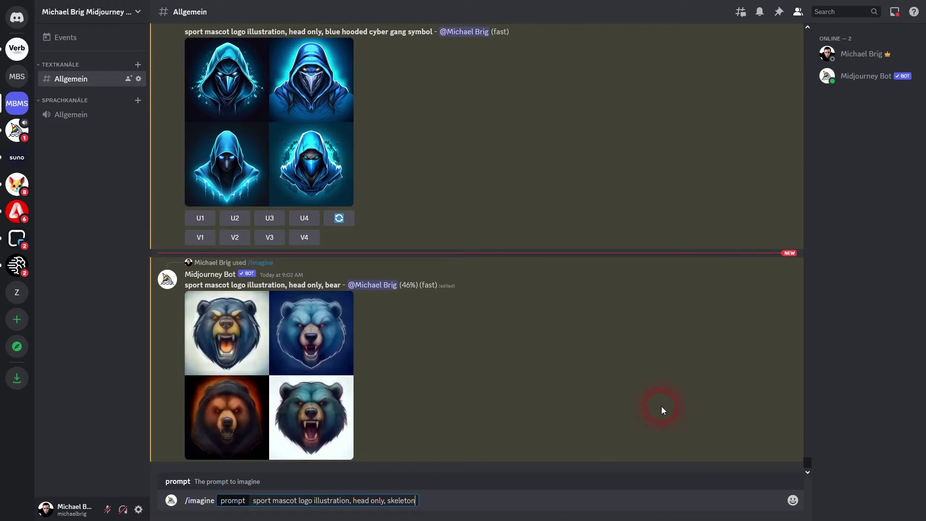
text(leton)
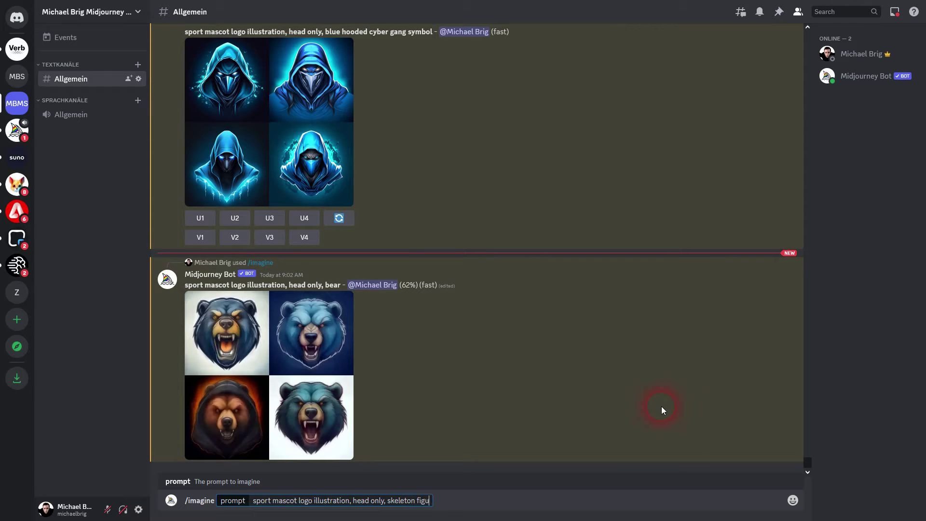
key(Return)
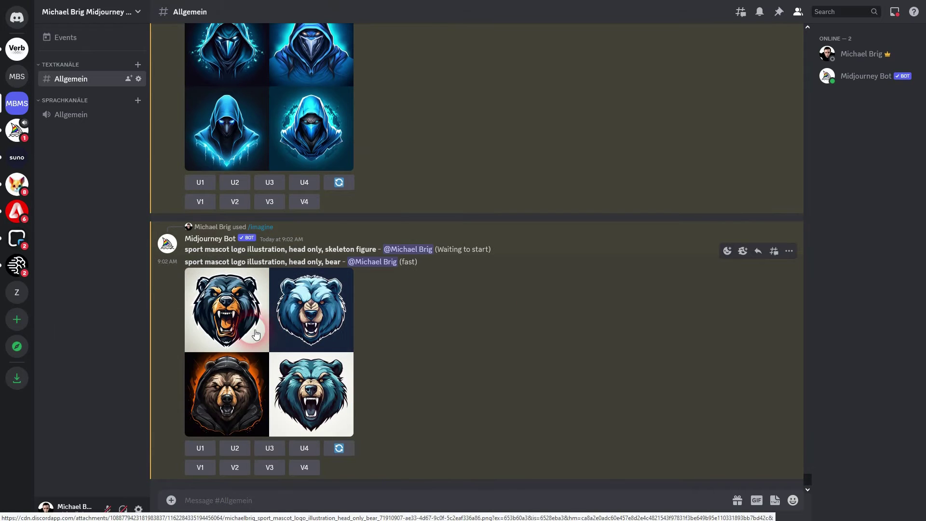
click(252, 329)
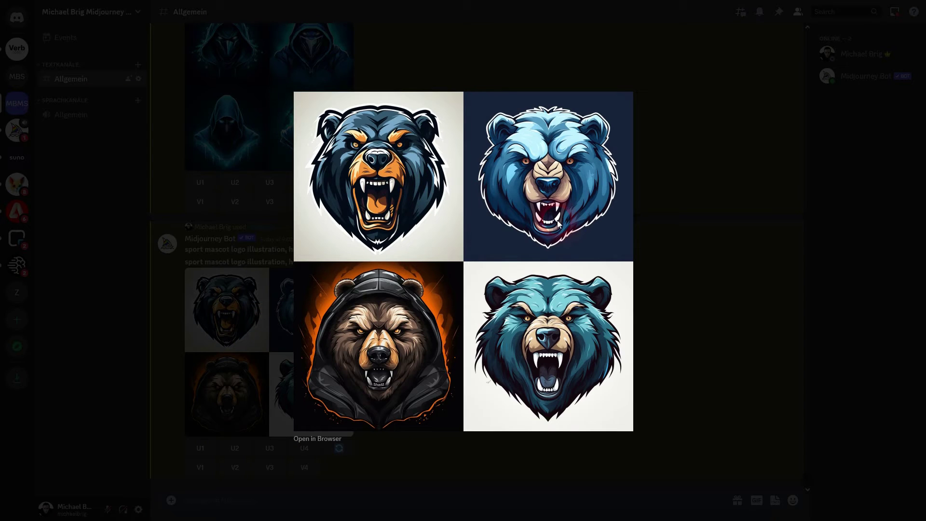
Submit the bear mascot prompt with 'symmetrical' added via /imagine.
click(680, 305)
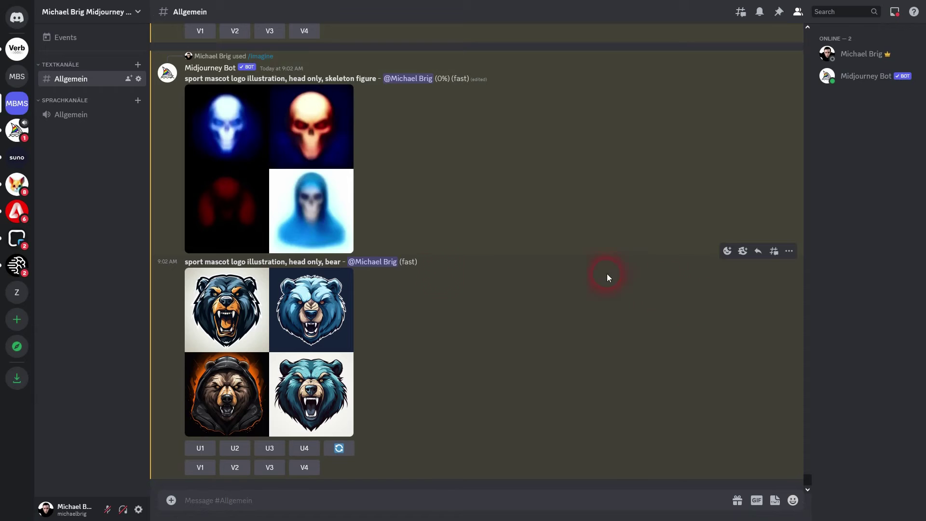
text(/ima)
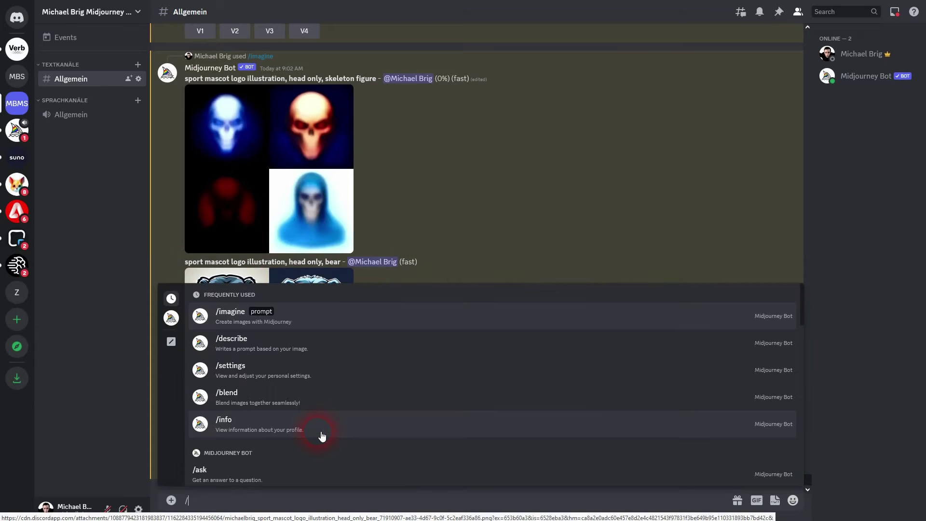
click(207, 468)
text(sport mascot logo illustration, head only, bear,)
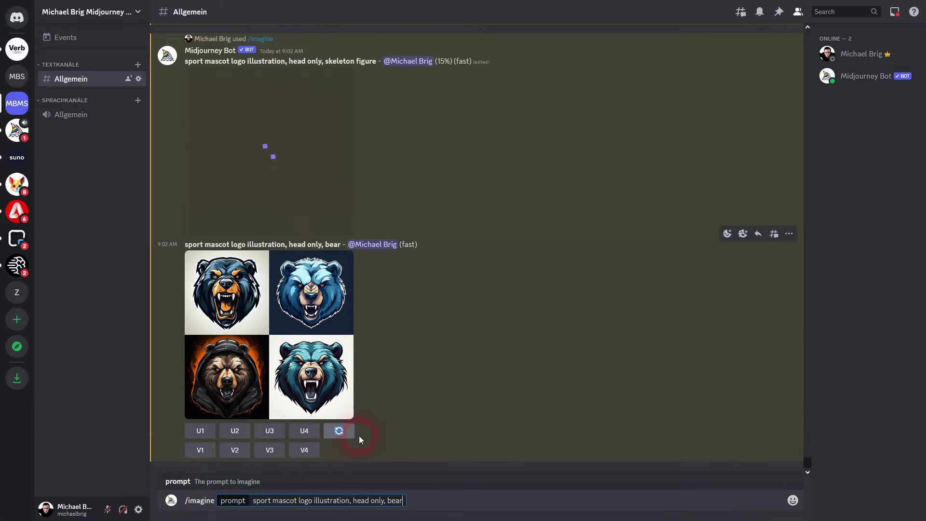
text(symmetrical)
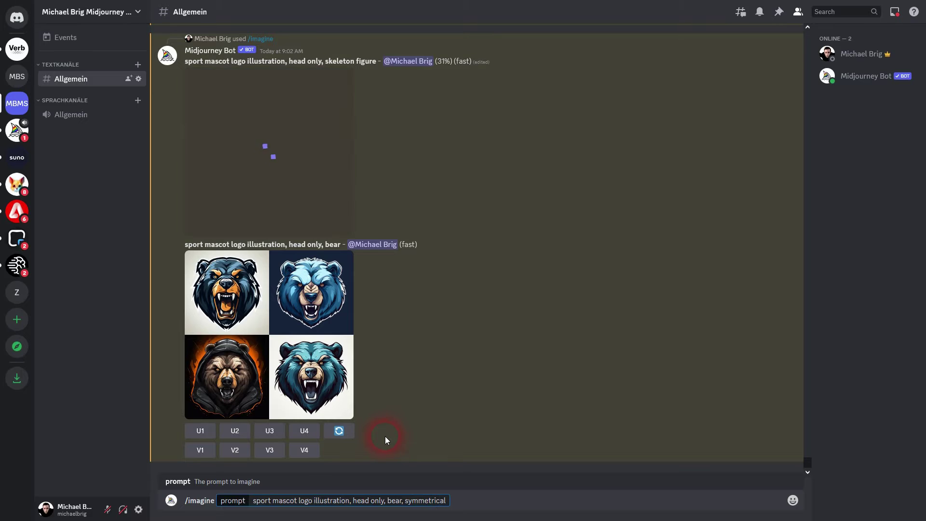
key(Return)
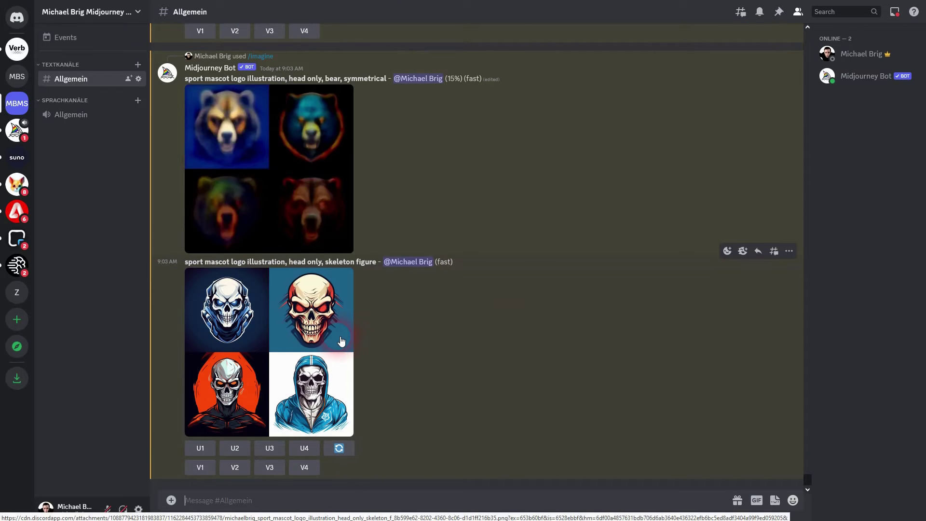
Enlarge and review the finished skeleton and symmetrical bear image grids.
click(337, 337)
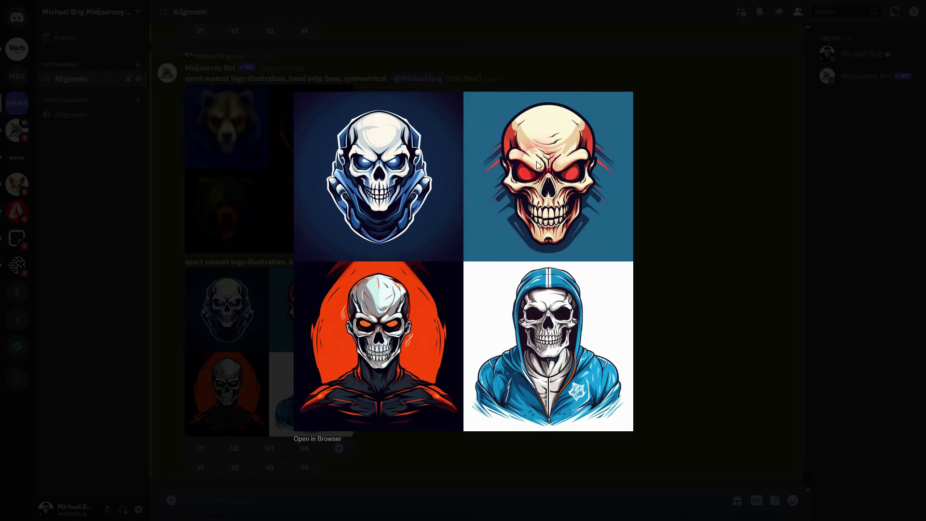
click(676, 295)
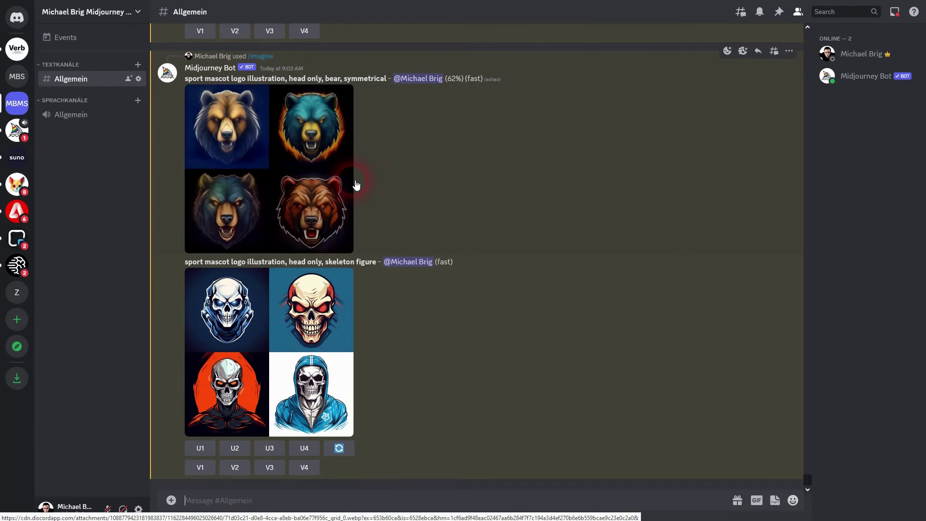
click(287, 305)
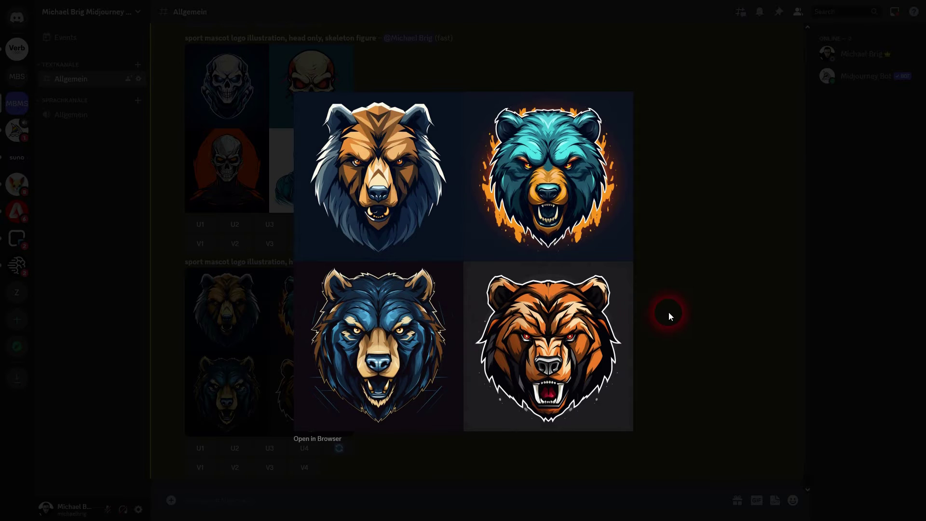
click(687, 303)
Submit the bear mascot prompt with ', red color palette' added, then recall it for editing.
text(/ima)
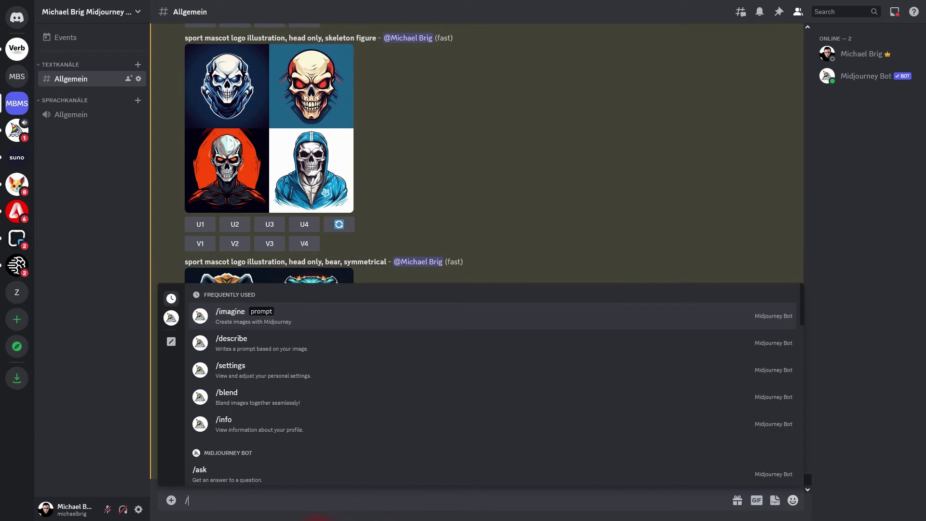
click(211, 477)
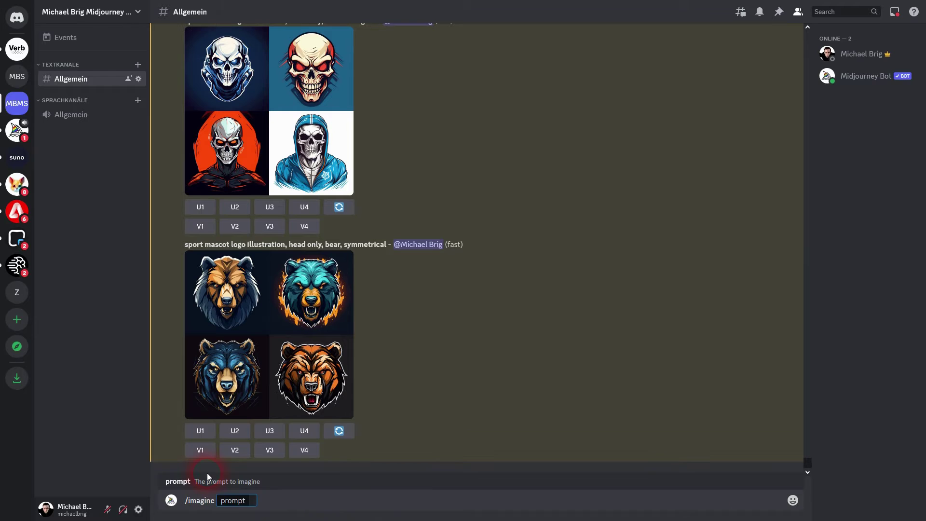
text(sport mascot logo illustration, head only, bear)
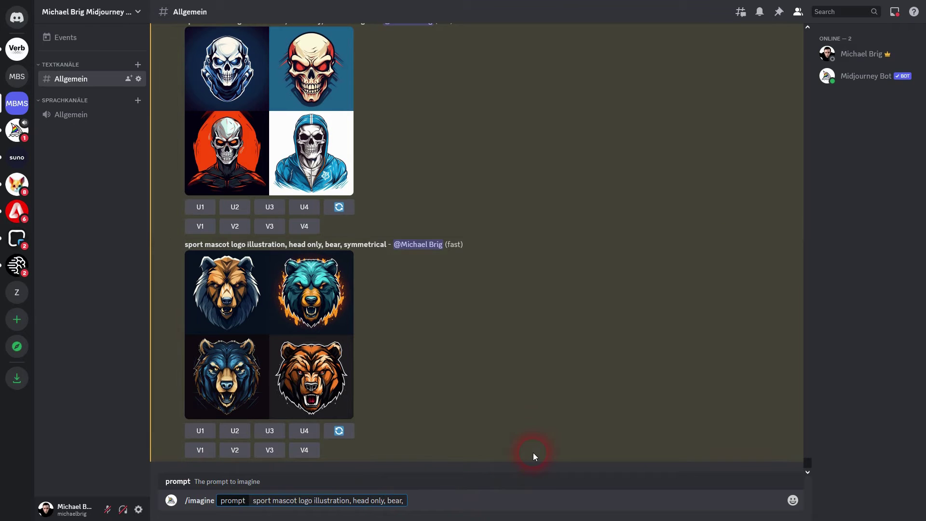
text(, red color plaette)
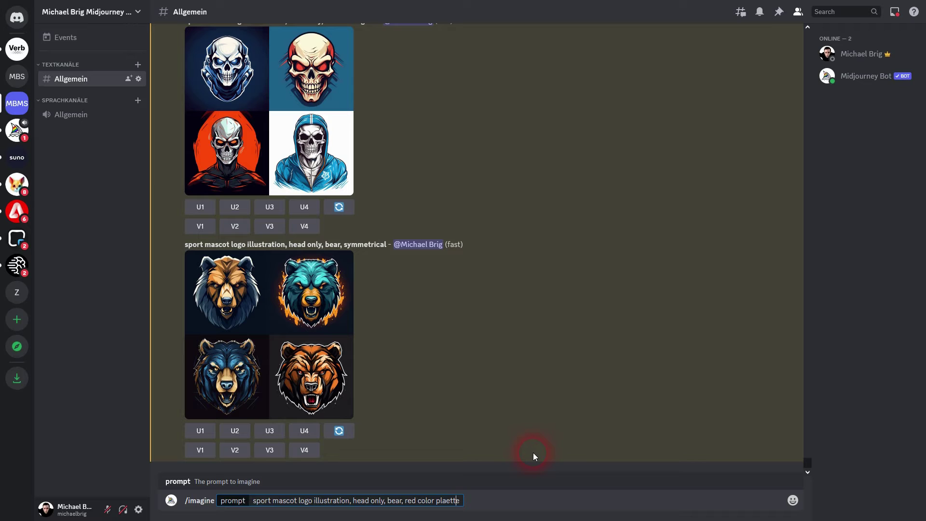
key(Left)
key(BackSpace)
key(Left)
text(a)
key(Return)
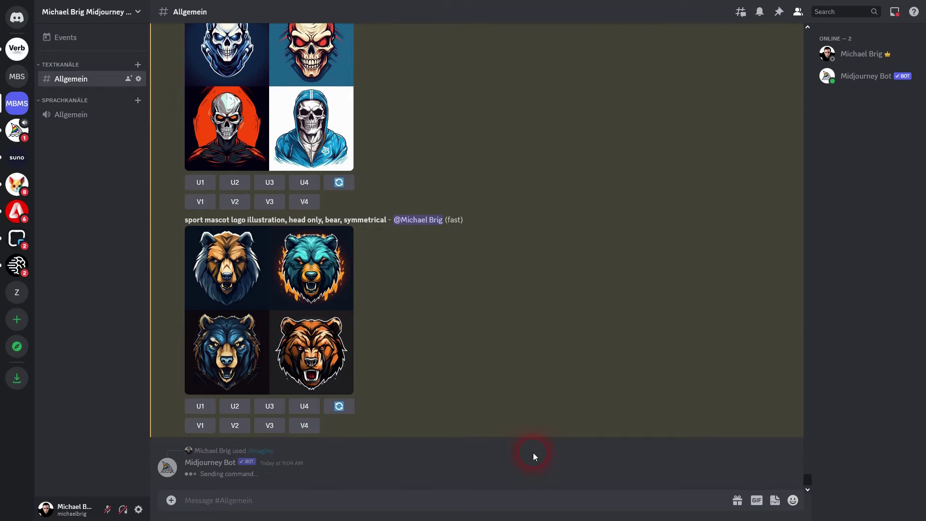
key(Up)
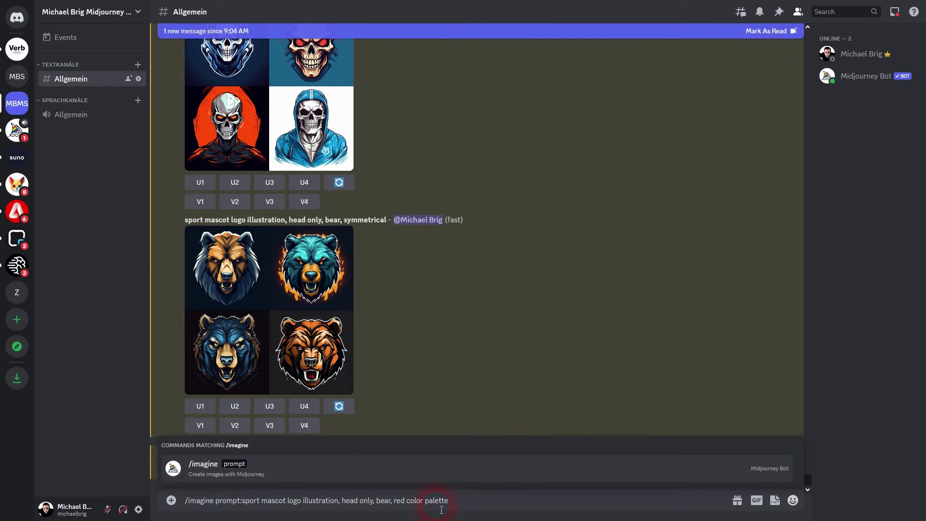
Change 'red' to 'green' in the recalled prompt and submit the green color palette version.
double_click(401, 502)
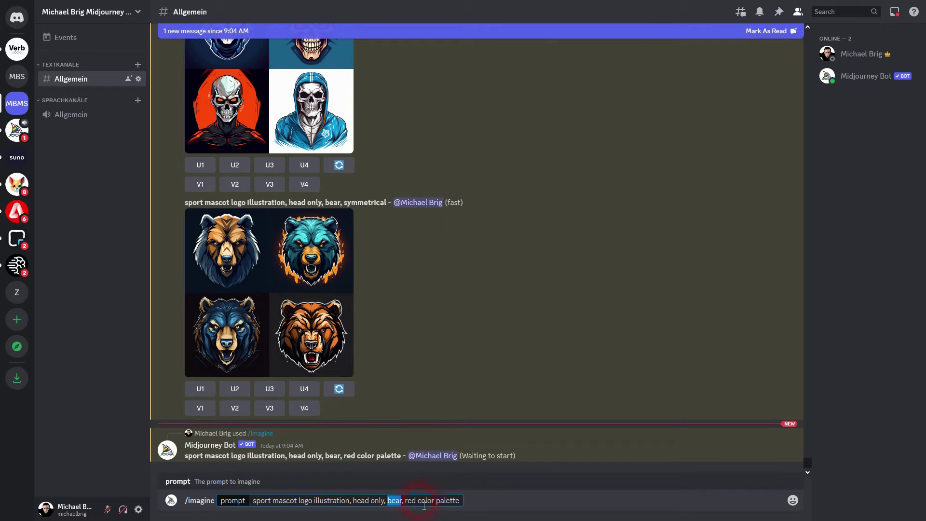
double_click(411, 501)
text(green)
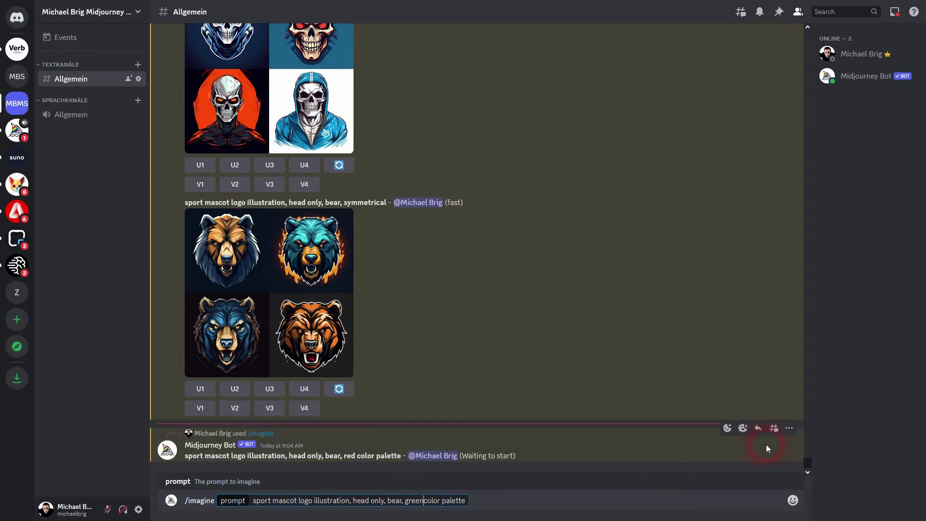
key(Return)
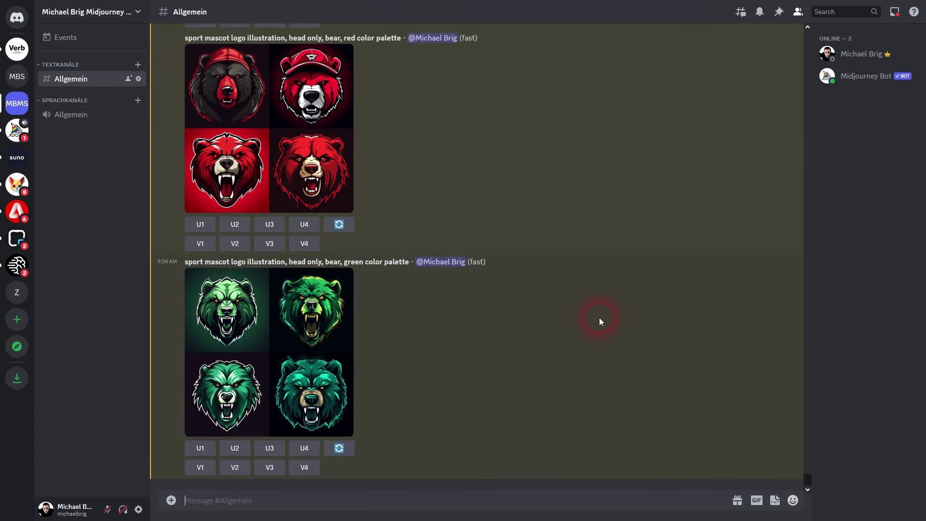
Compare the red and green bear grids full size, then upscale red image U3.
click(310, 115)
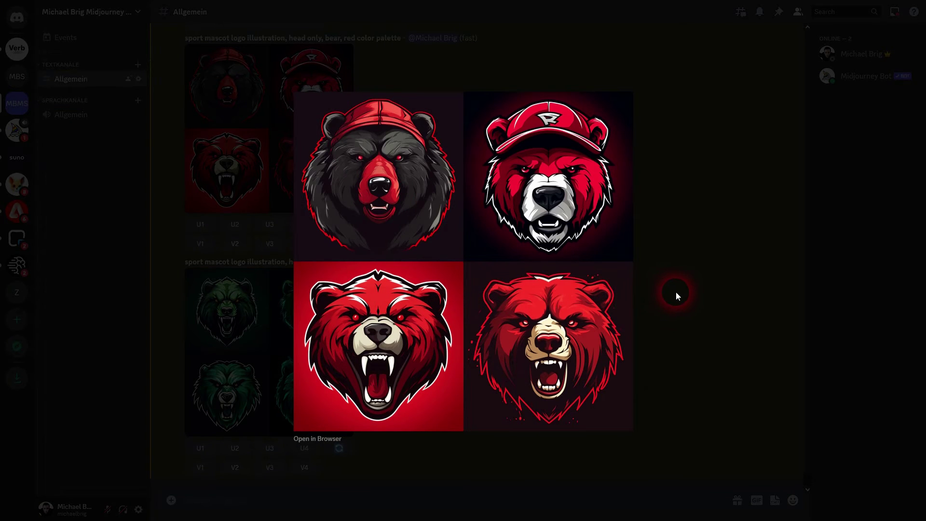
click(676, 291)
click(296, 338)
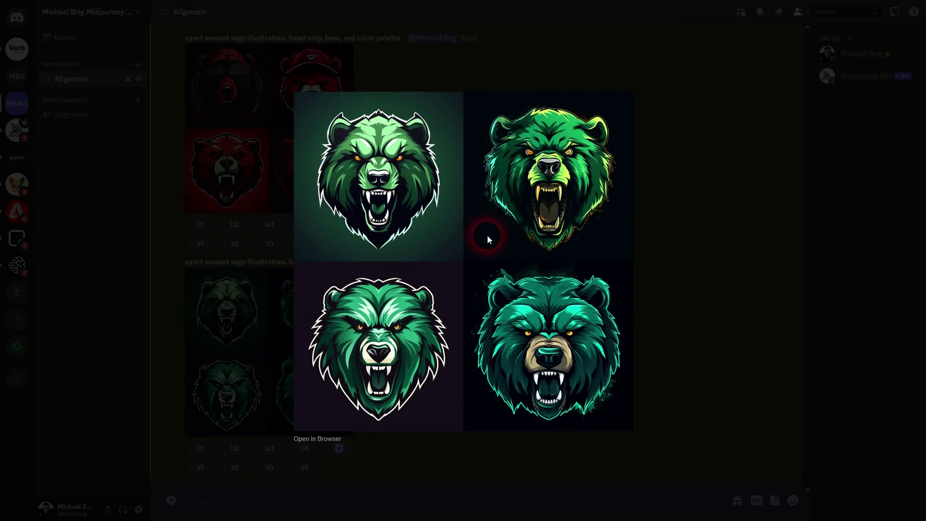
click(689, 307)
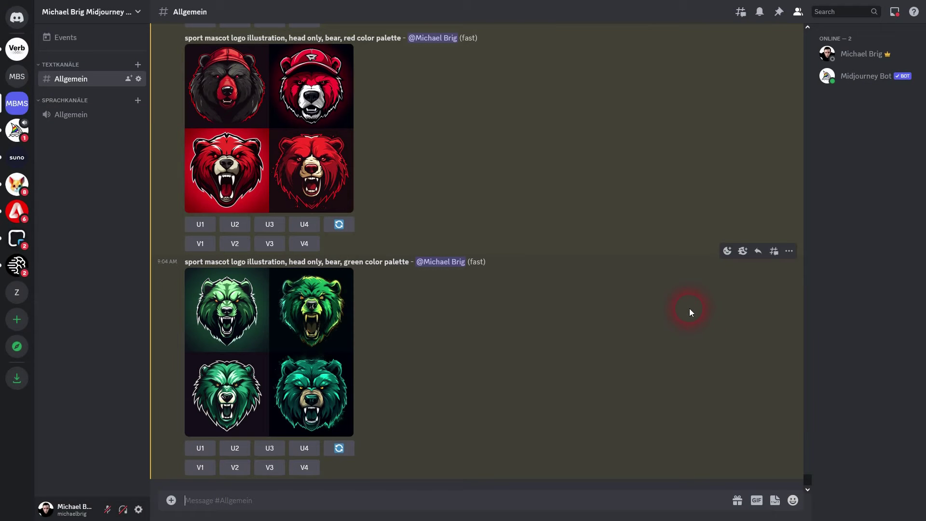
click(274, 224)
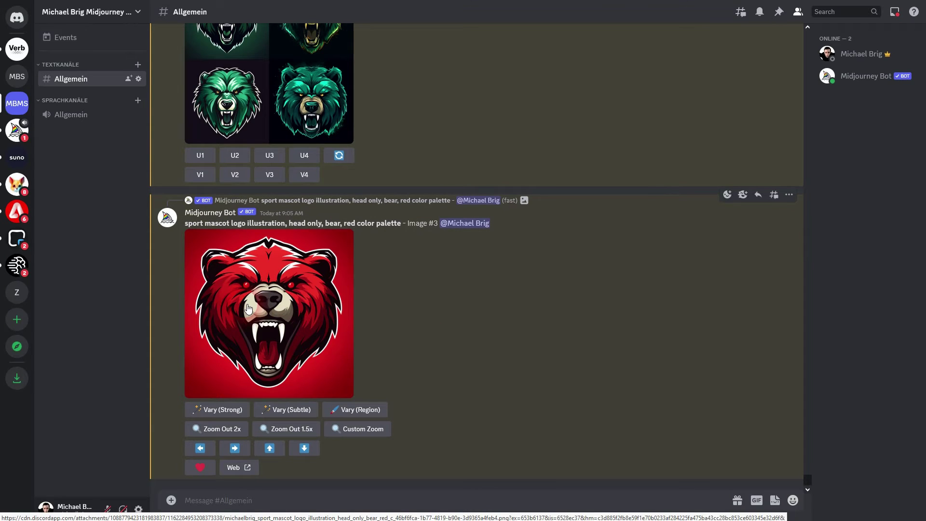
Request Vary (Strong) and Vary (Subtle) on the upscaled red bear, then view it full size.
click(215, 414)
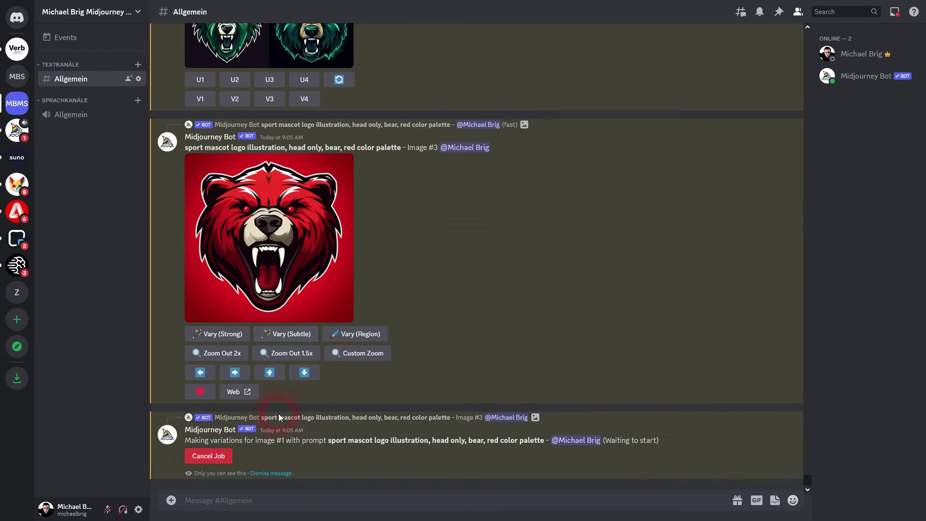
click(295, 335)
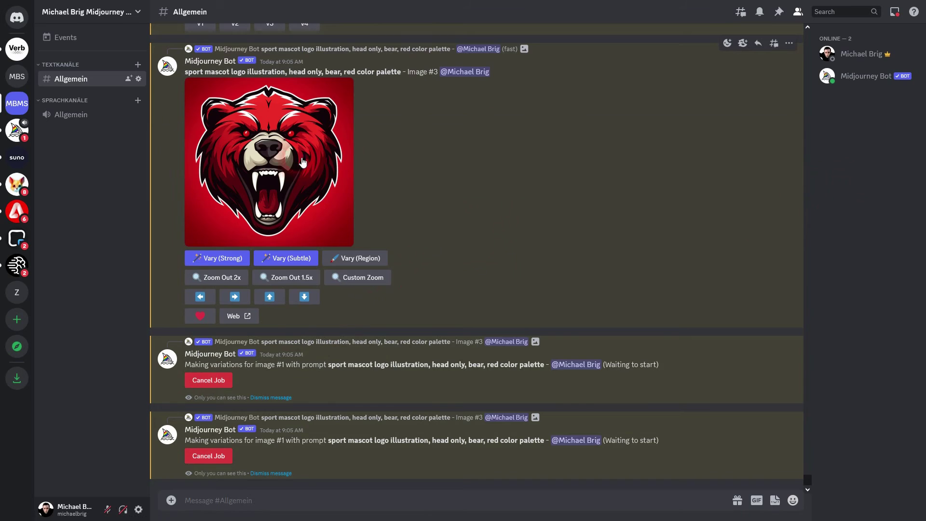
click(205, 160)
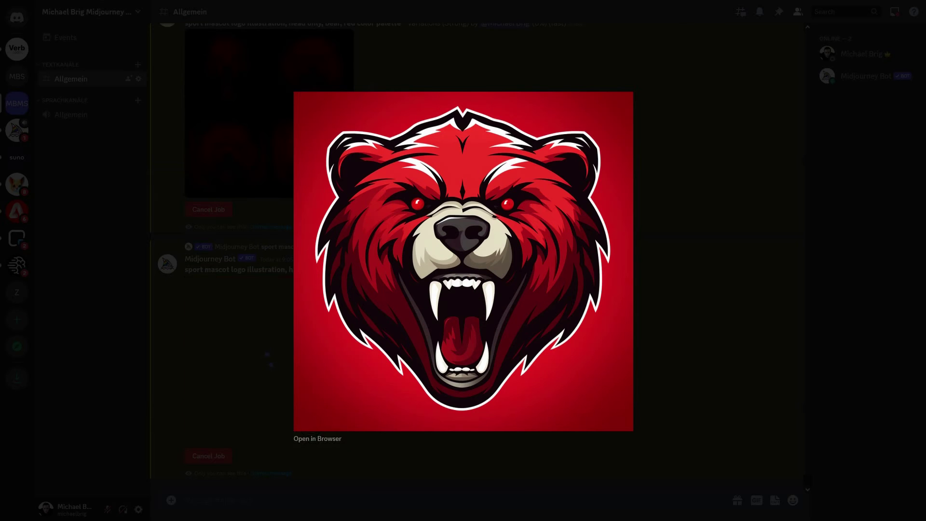
click(235, 86)
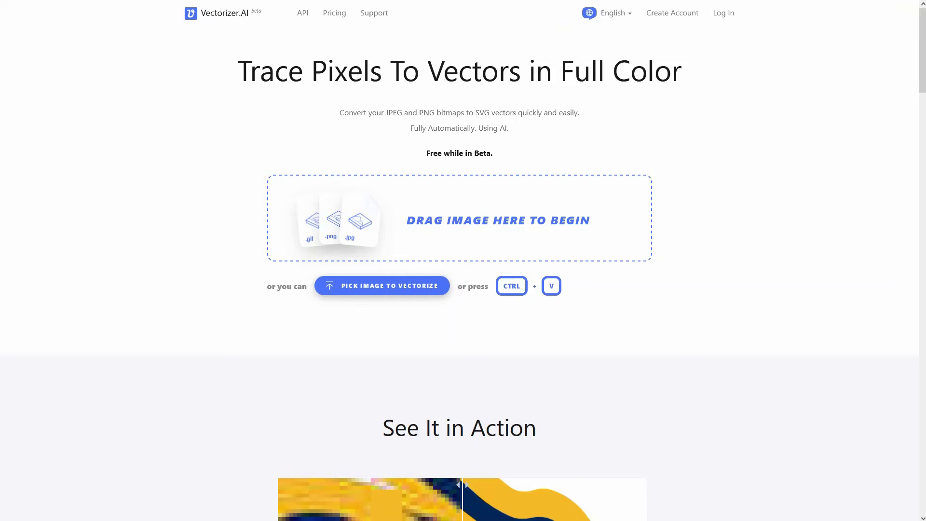
Pick the red bear mascot PNG in the Open dialog to upload it.
click(493, 217)
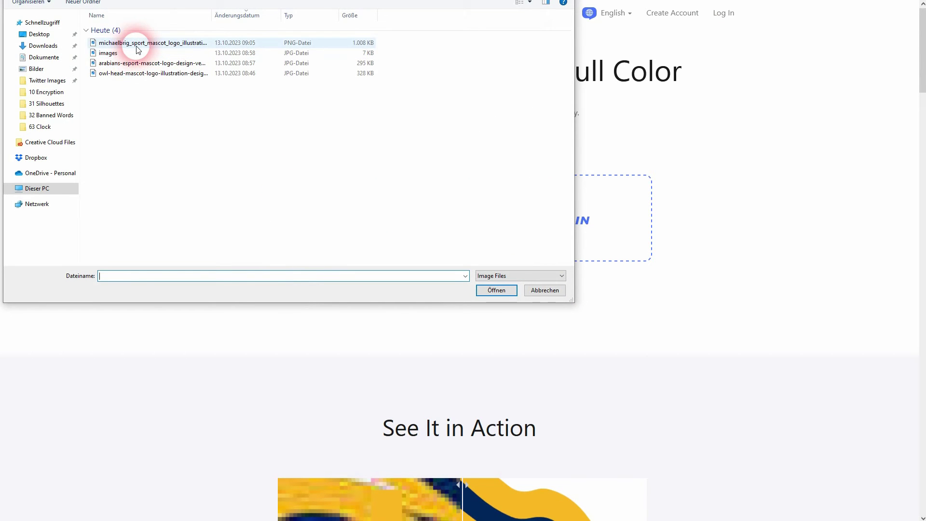
double_click(136, 43)
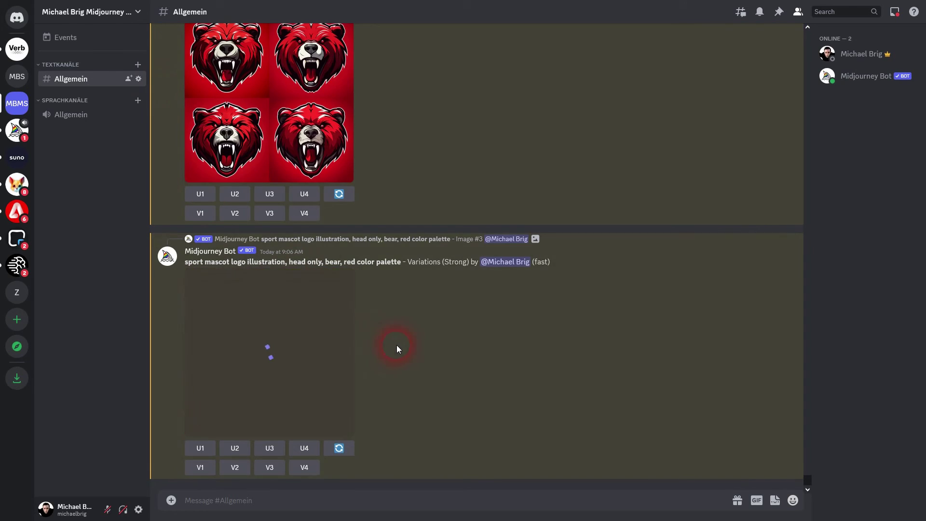
scroll(415, 265, up, 4)
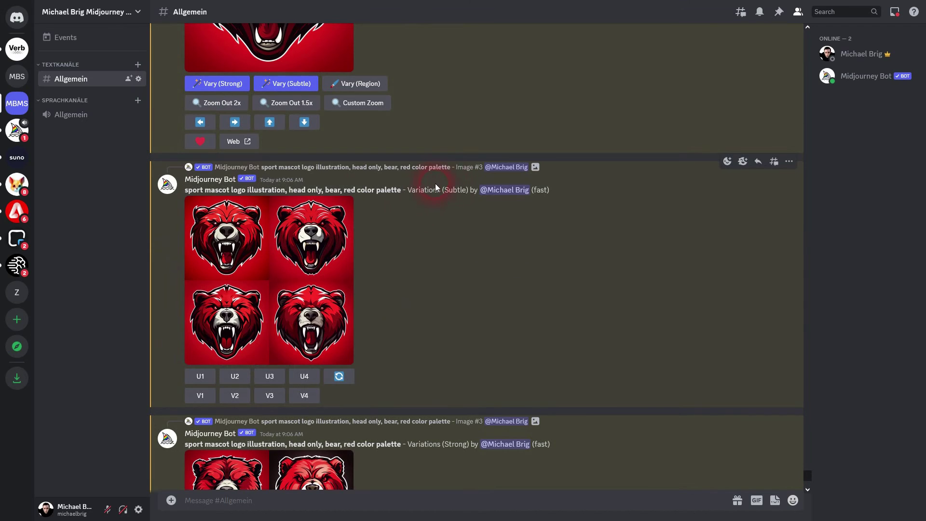
drag(435, 193, 471, 195)
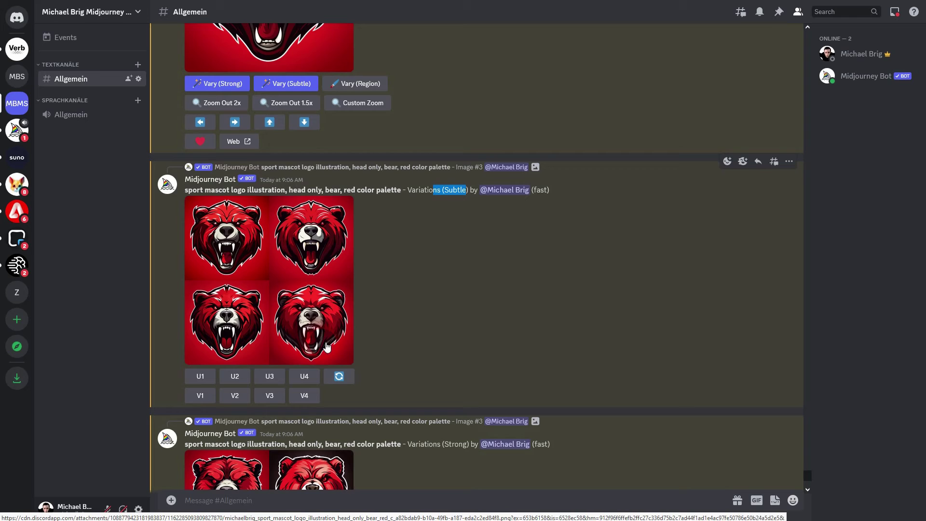
scroll(386, 294, down, 4)
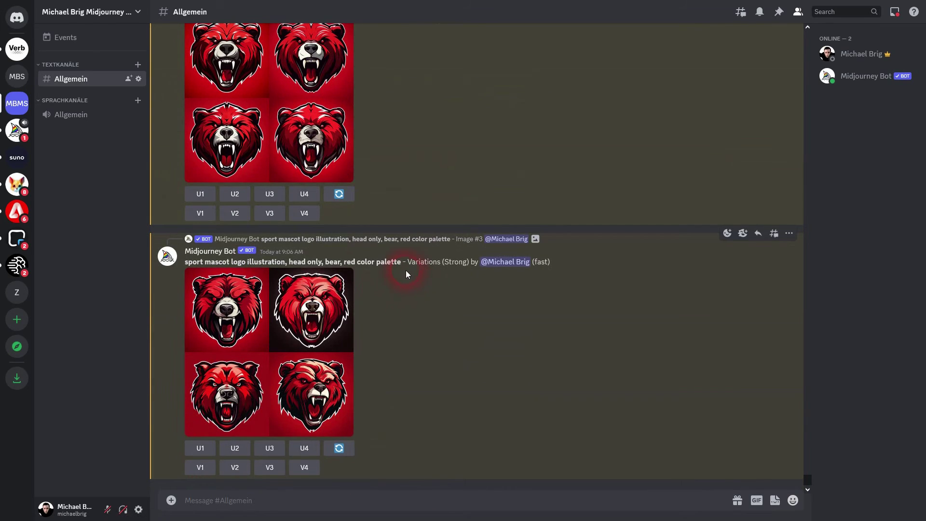
drag(441, 267, 465, 269)
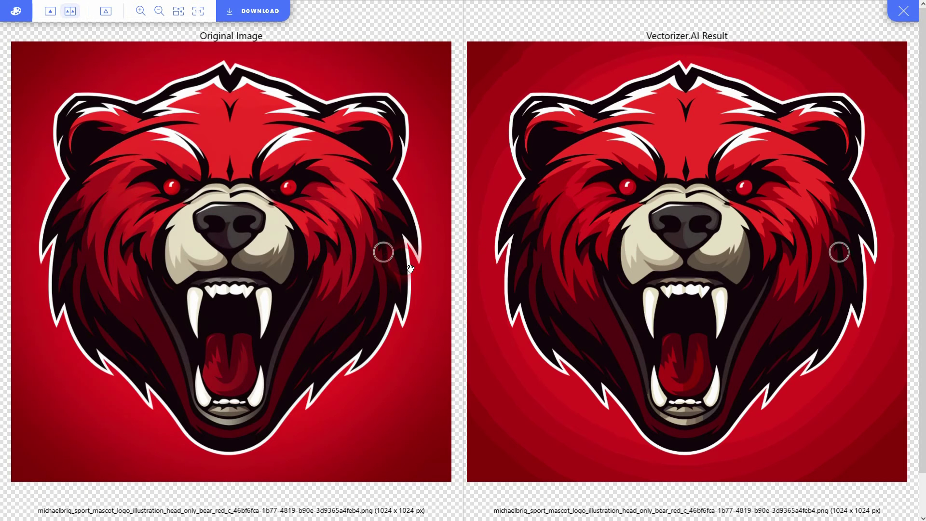
Zoom to inspect the trace, then download the vectorized bear in SVG format.
scroll(415, 272, up, 5)
scroll(416, 273, up, 5)
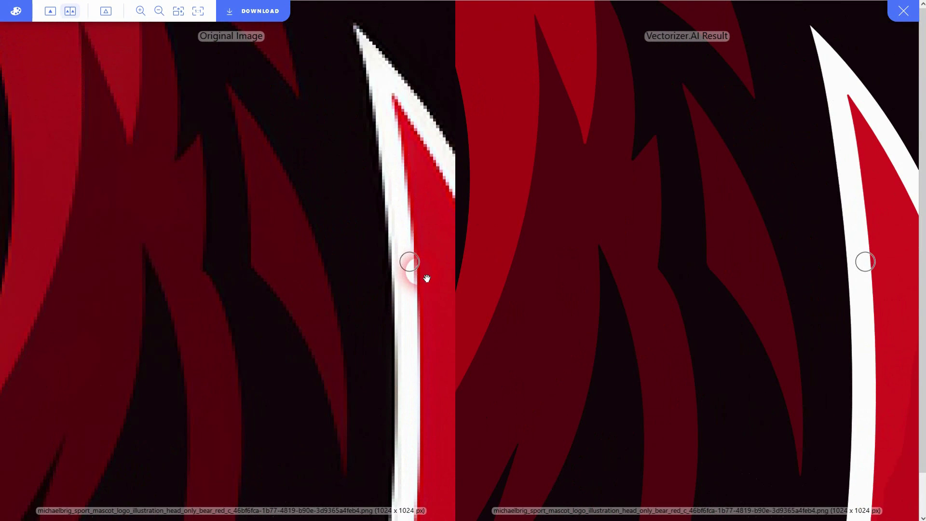
scroll(340, 166, down, 10)
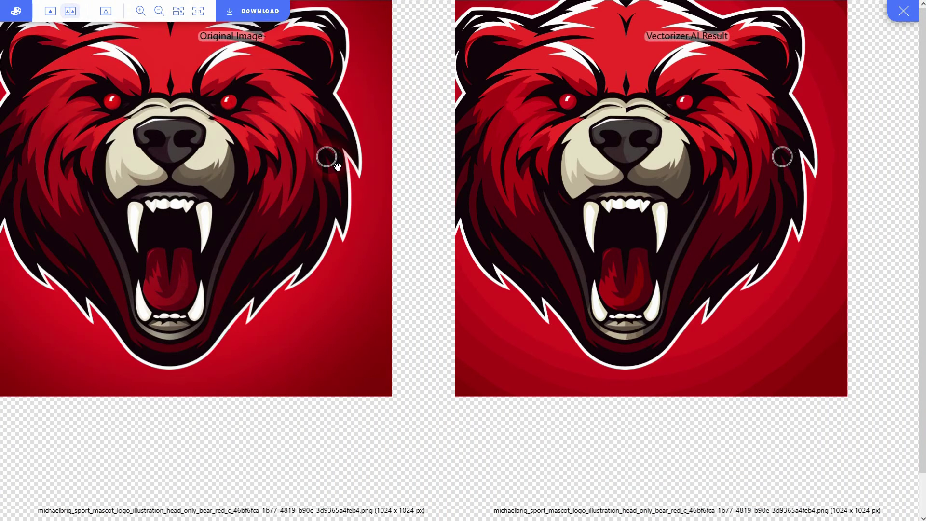
click(349, 159)
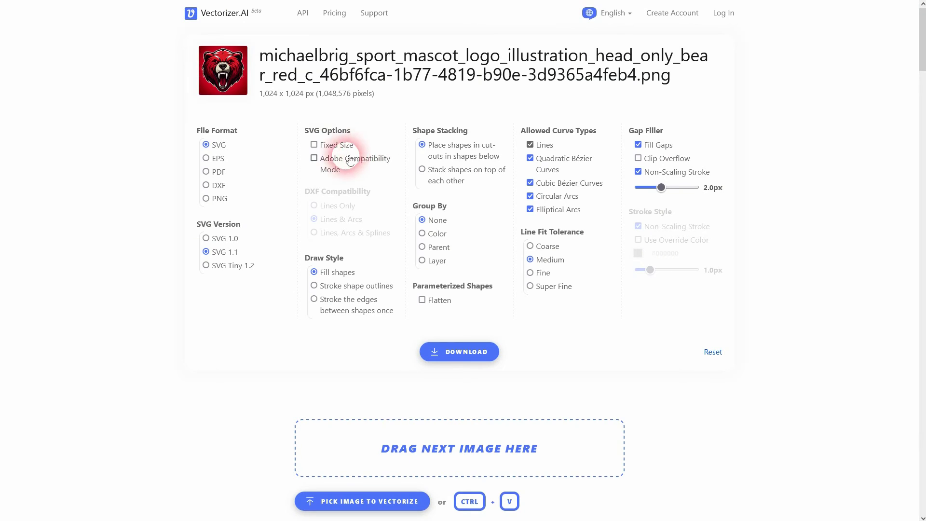
click(208, 145)
click(464, 357)
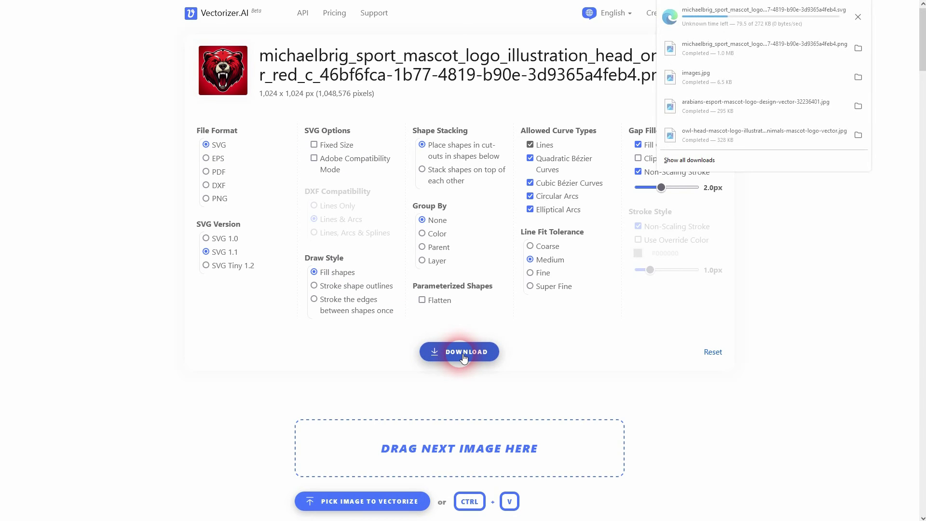
click(399, 519)
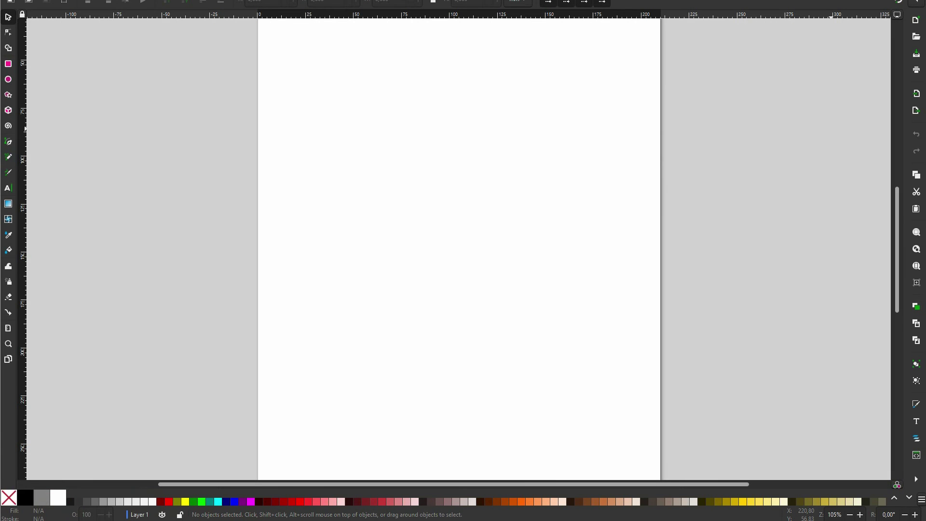
Drop the bear SVG from Downloads onto the Inkscape page, importing it as editable objects.
click(2, 357)
click(114, 191)
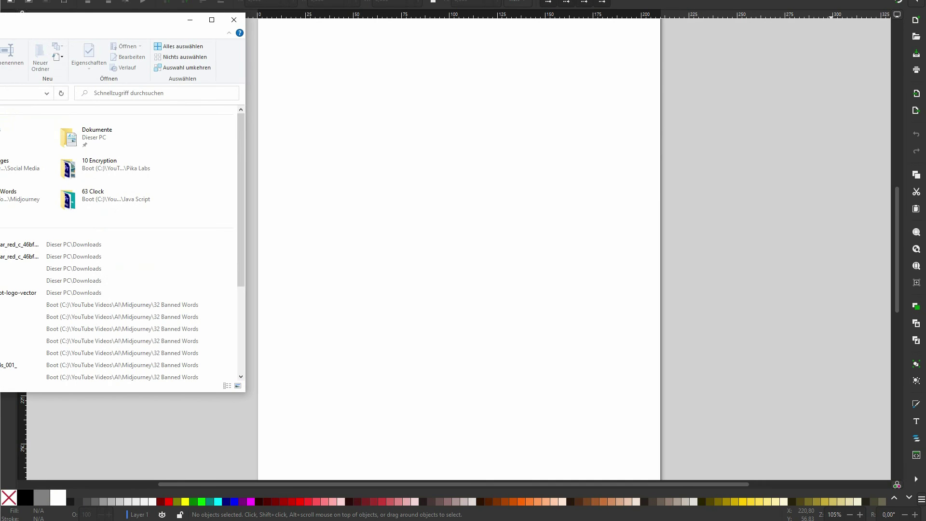
drag(186, 140, 485, 235)
click(302, 127)
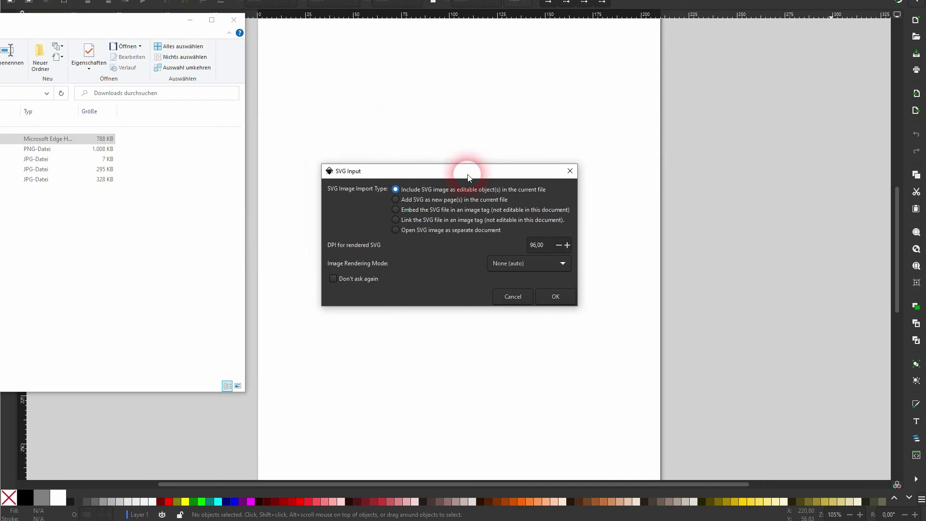
click(555, 297)
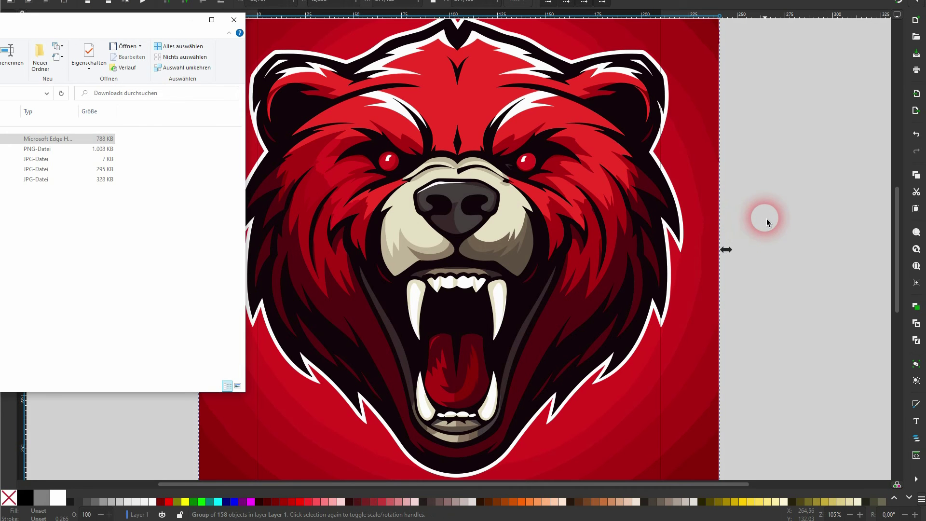
click(767, 222)
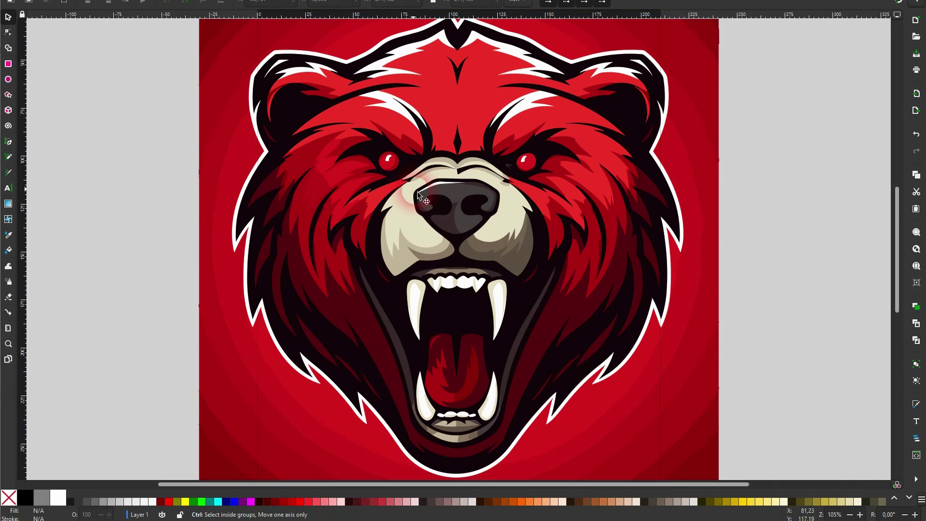
With the Node tool, inspect the nodes of the bear's face and forehead pattern paths.
scroll(418, 192, down, 3)
click(77, 57)
click(12, 38)
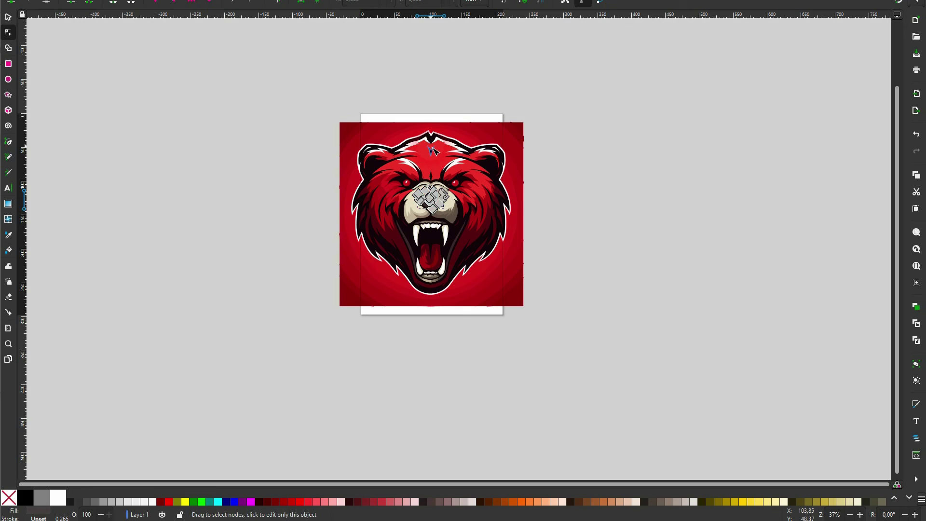
click(429, 199)
click(492, 157)
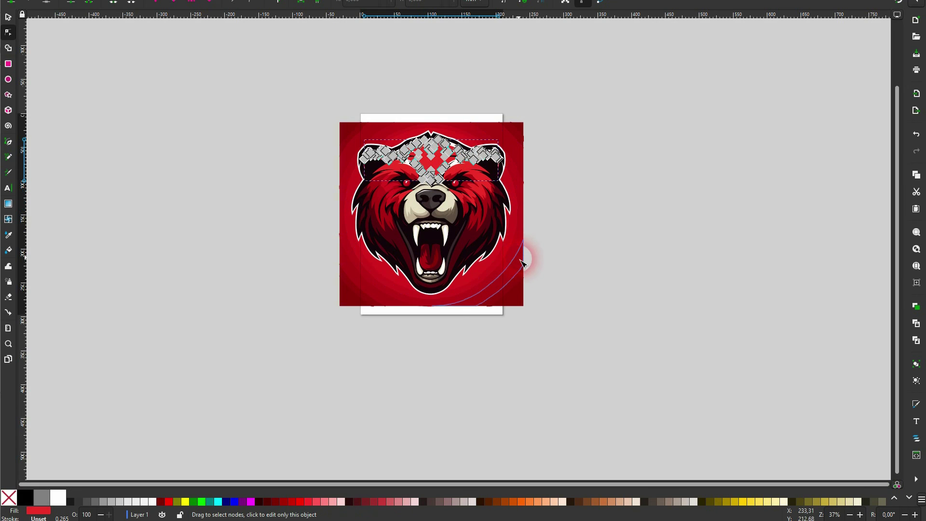
Delete the small diagonal piece at the artwork's bottom-right corner, returning to the Selector tool.
click(525, 296)
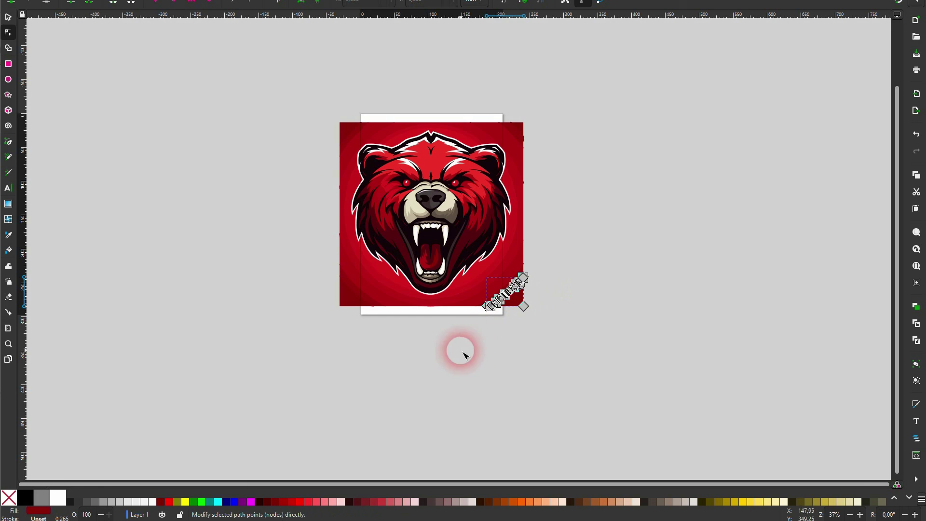
drag(461, 352, 574, 271)
key(Delete)
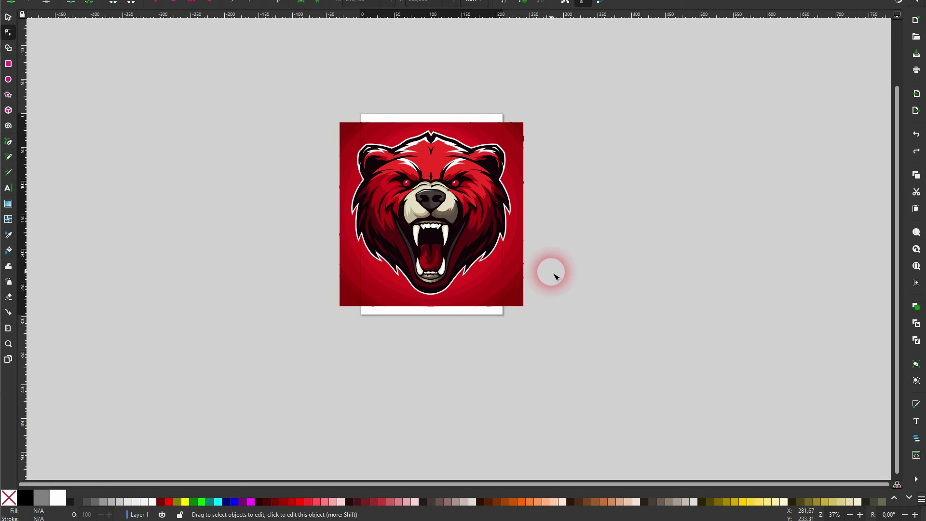
click(11, 17)
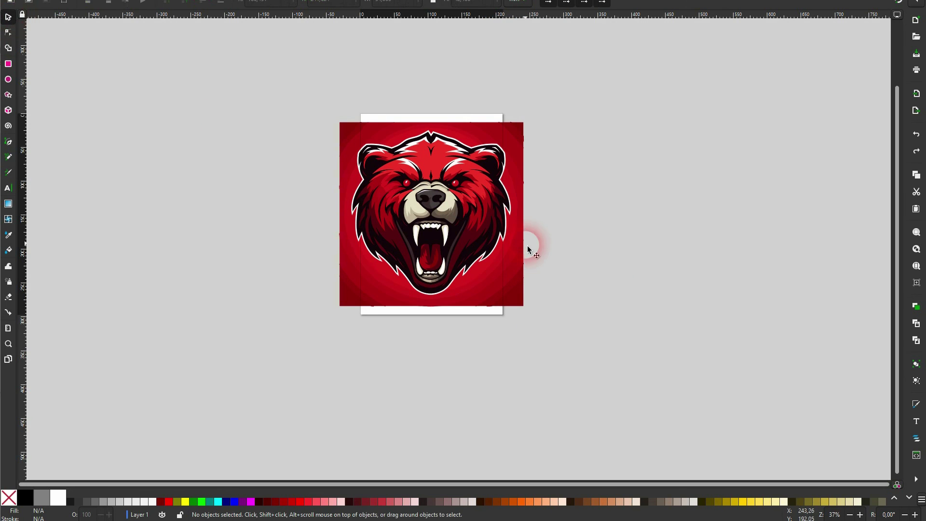
scroll(425, 250, up, 1)
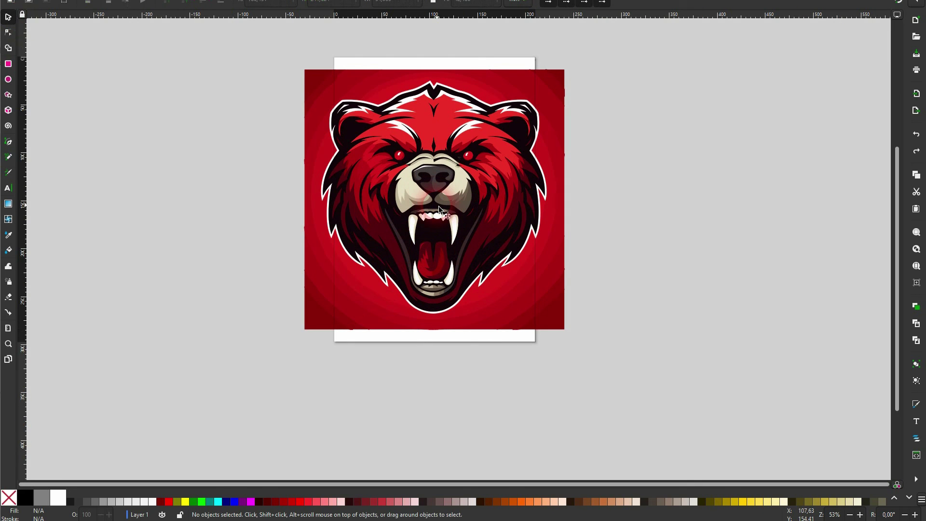